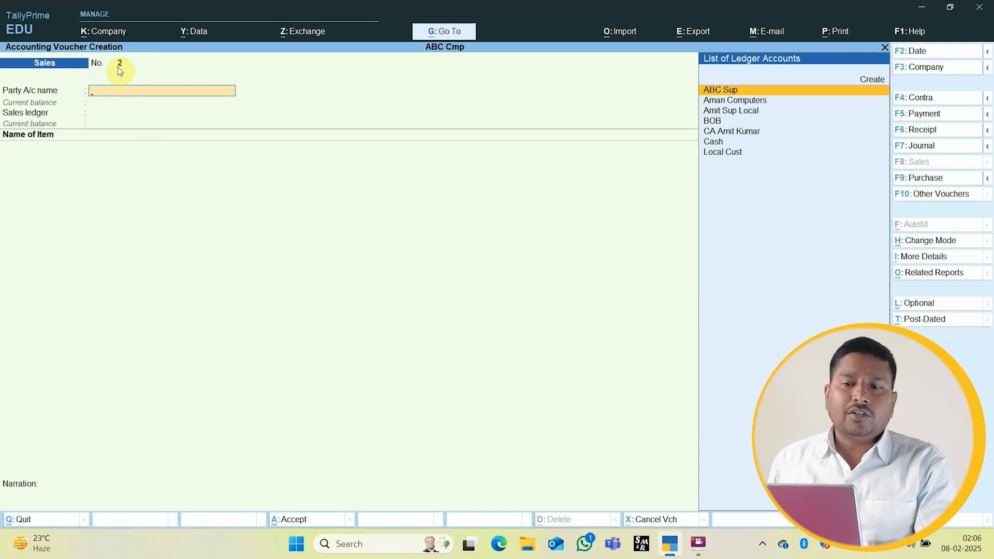
# - Leave the sales voucher and open the list of voucher types for alteration
pyautogui.press('Escape')
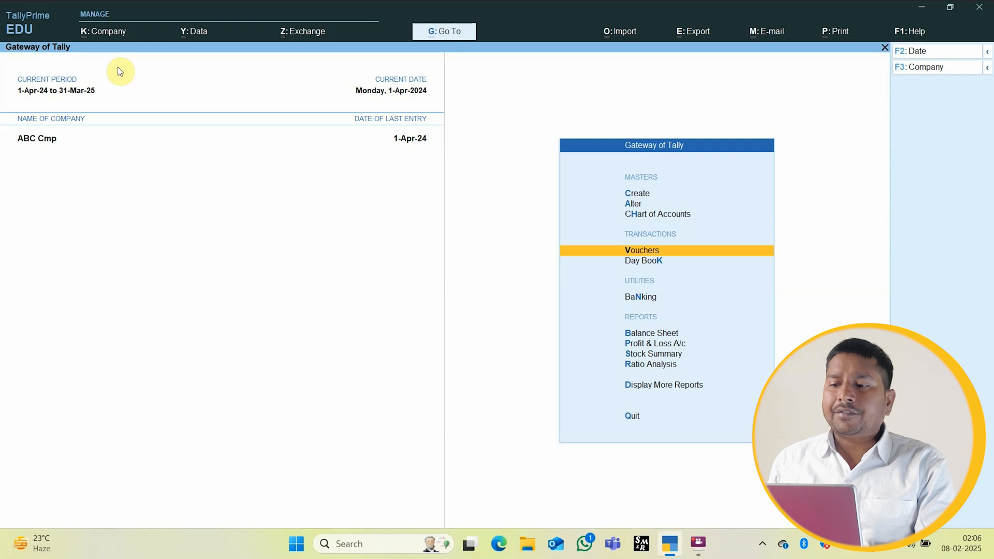
pyautogui.press('Up')
pyautogui.press('Up')
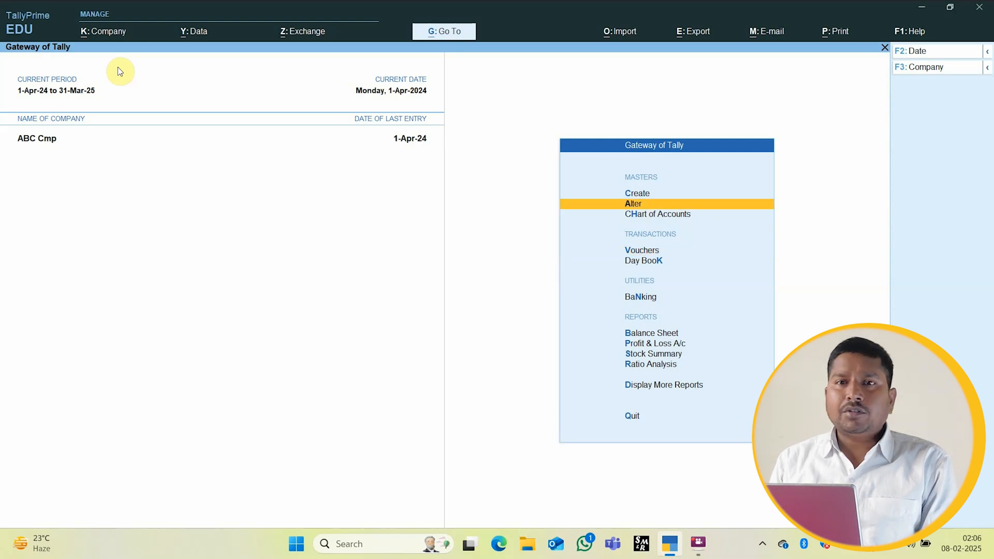
pyautogui.press('Return')
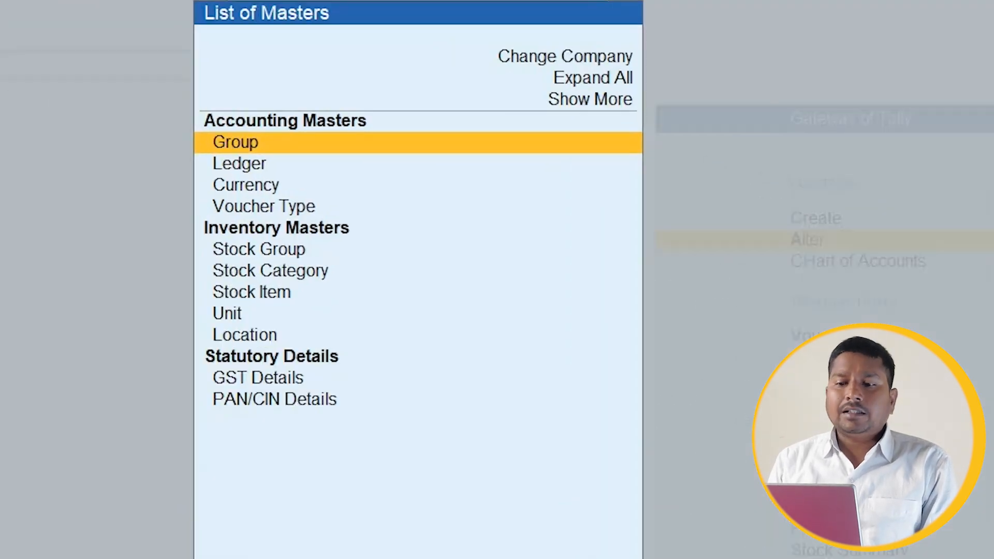
pyautogui.press('Down')
pyautogui.press('Down')
pyautogui.press('Down')
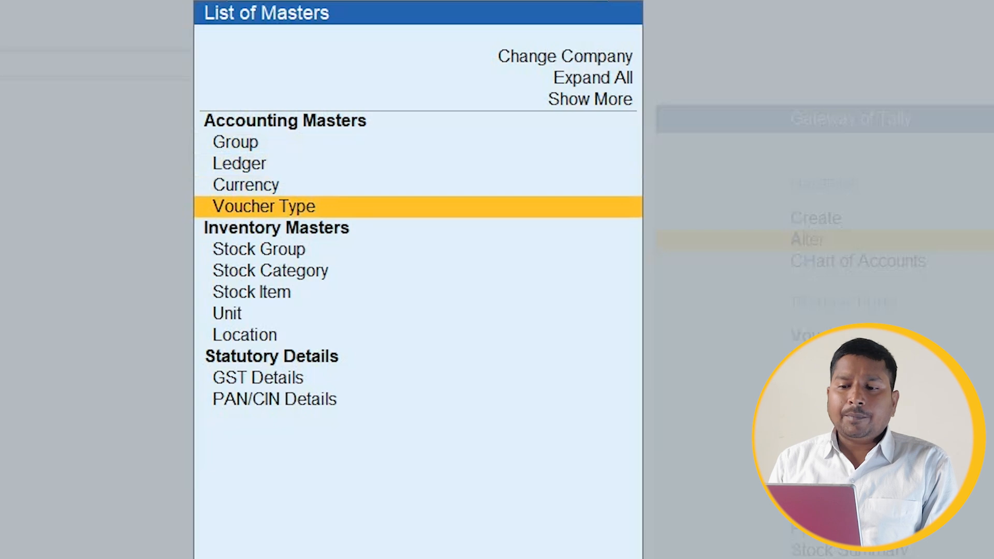
pyautogui.press('Return')
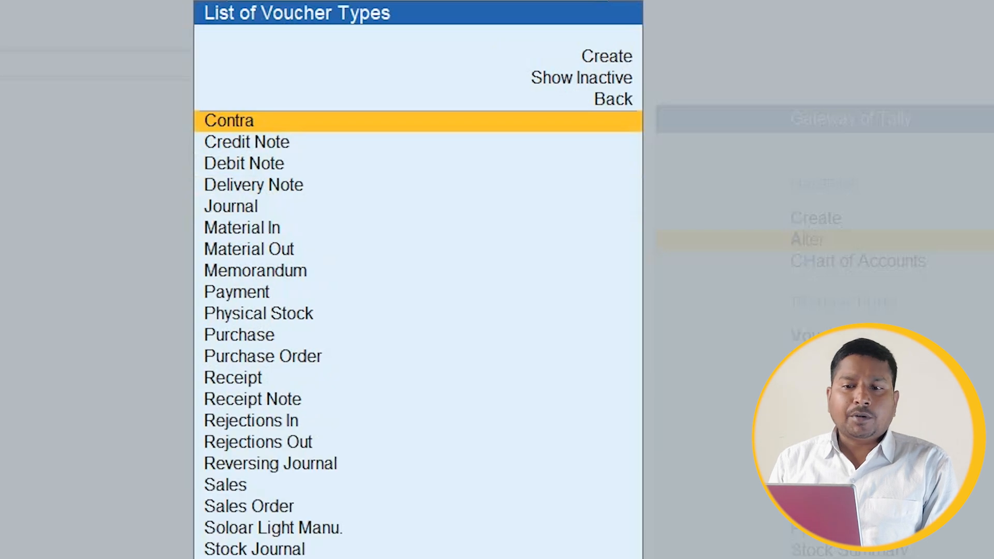
# - Open the Sales voucher type for alteration
pyautogui.press('Down')
pyautogui.press('Down')
pyautogui.press('Down')
pyautogui.press('Down')
pyautogui.press('Down')
pyautogui.press('Down')
pyautogui.press('Down')
pyautogui.press('Down')
pyautogui.press('Down')
pyautogui.press('Down')
pyautogui.press('Down')
pyautogui.press('Down')
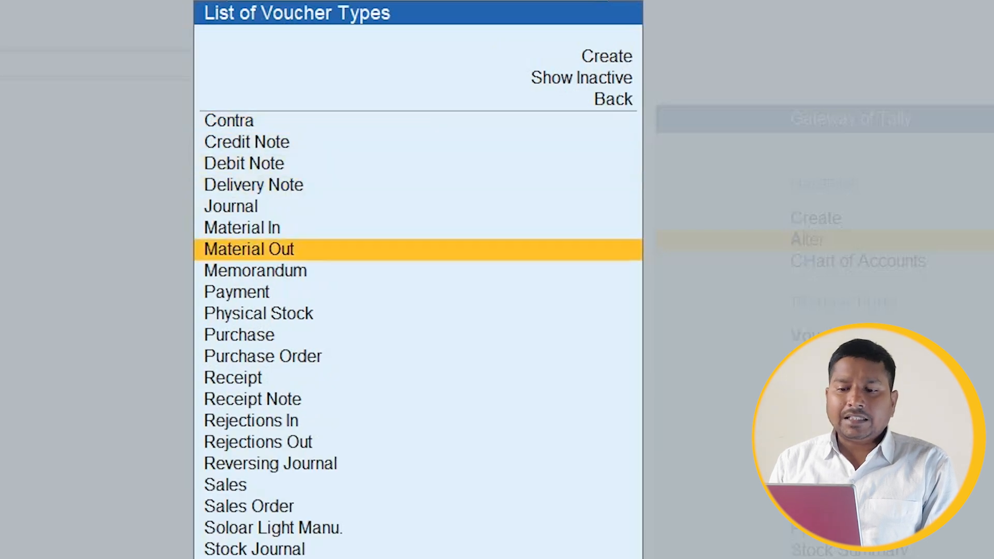
pyautogui.press('Down')
pyautogui.press('Down')
pyautogui.press('Down')
pyautogui.press('Down')
pyautogui.press('Down')
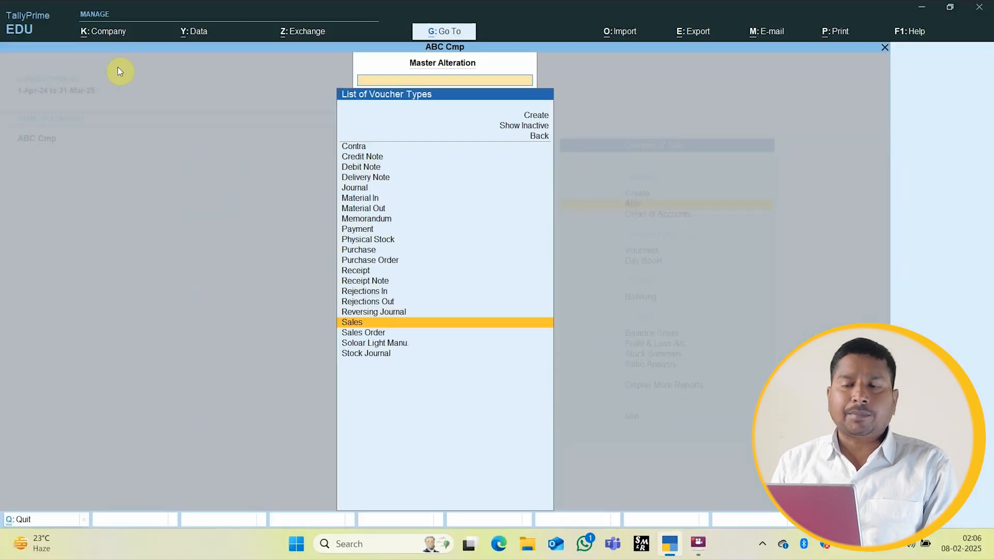
pyautogui.press('Return')
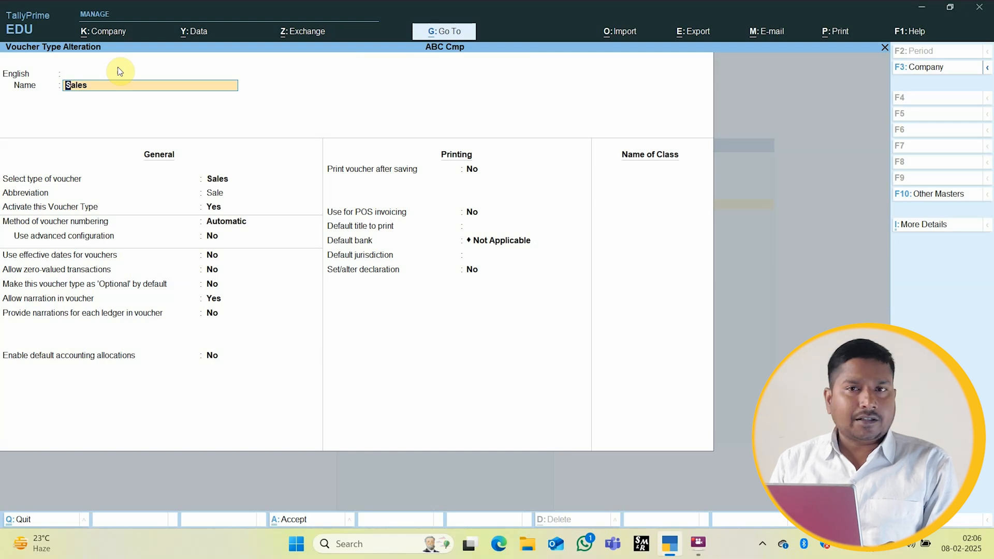
# - Set the Sales voucher type's numbering method to Automatic (Manual Override)
pyautogui.press('Return')
pyautogui.press('Return')
pyautogui.press('Return')
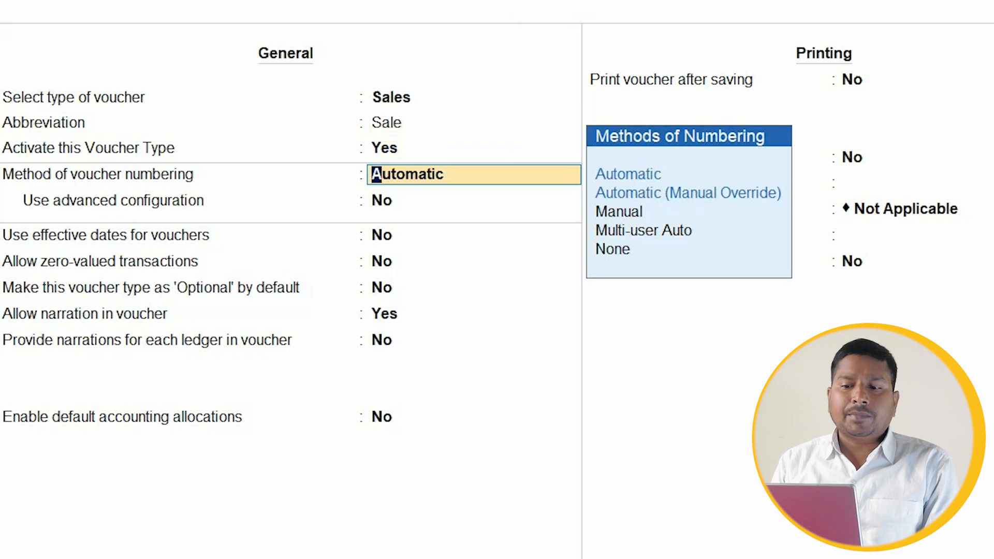
pyautogui.press('Down')
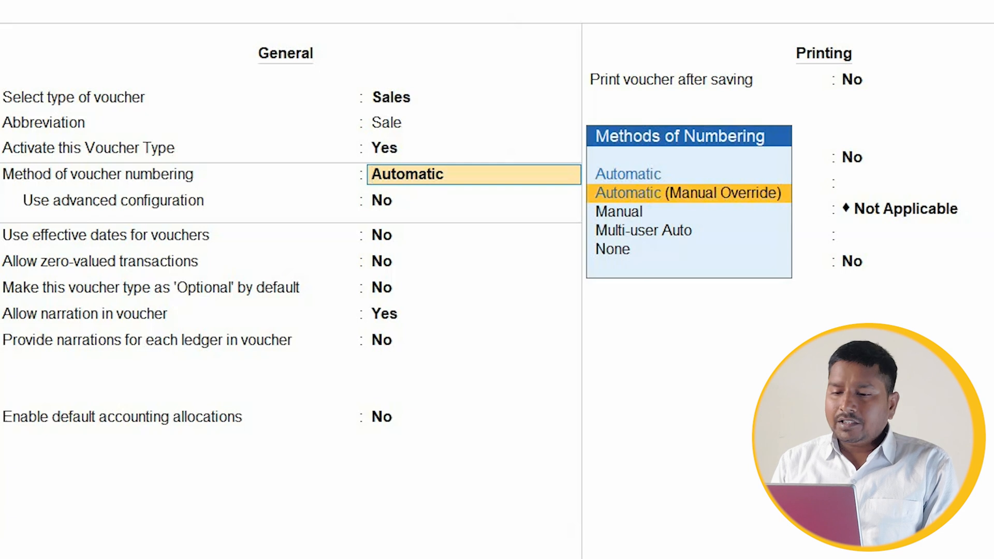
pyautogui.press('Return')
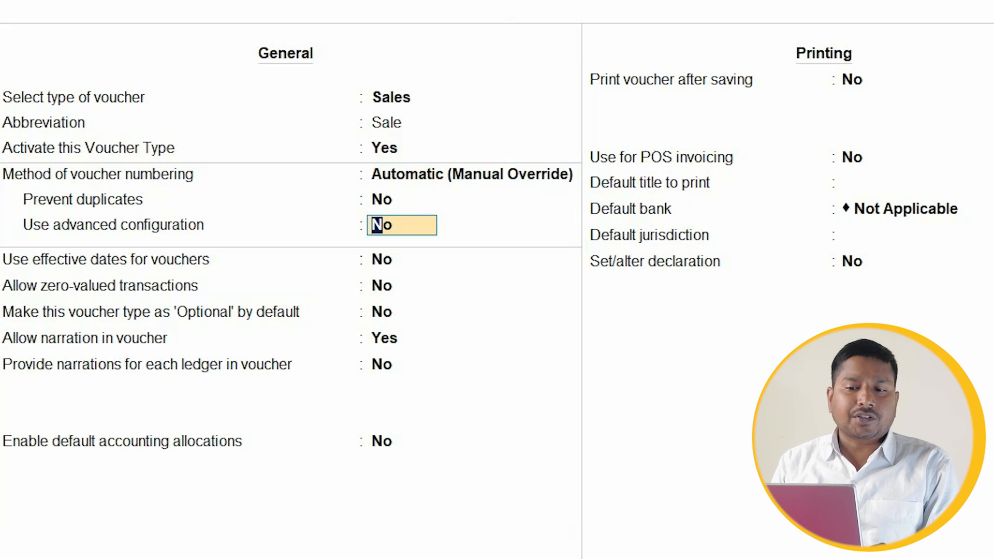
# - Enable advanced numbering configuration with starting number 1, numerical width 0 and no prefilling with zero
pyautogui.write('y')
pyautogui.press('Return')
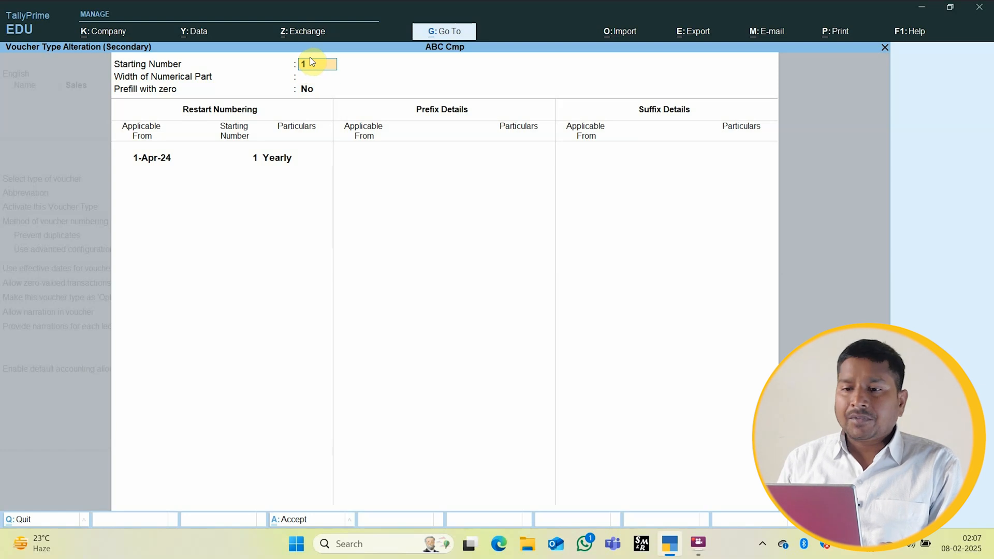
pyautogui.press('Return')
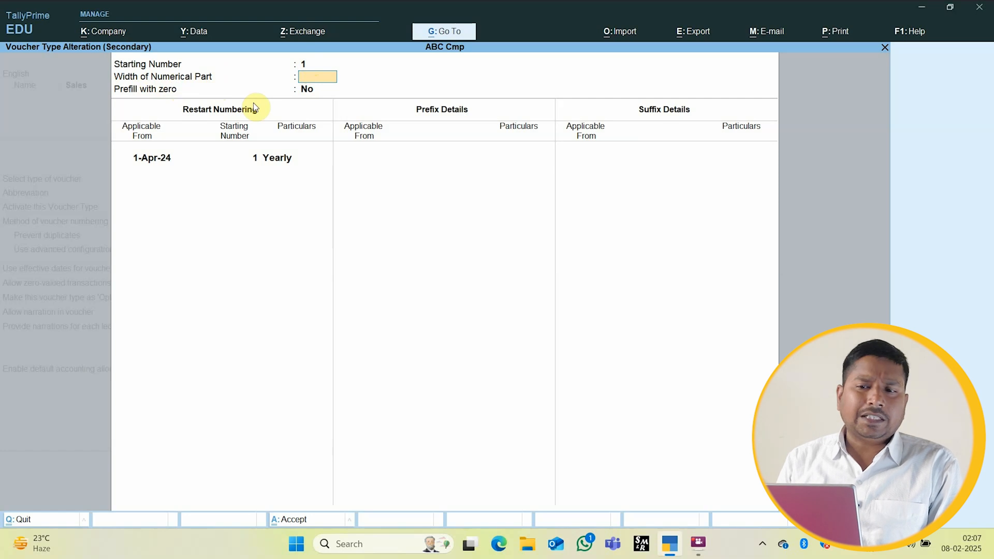
pyautogui.press('Return')
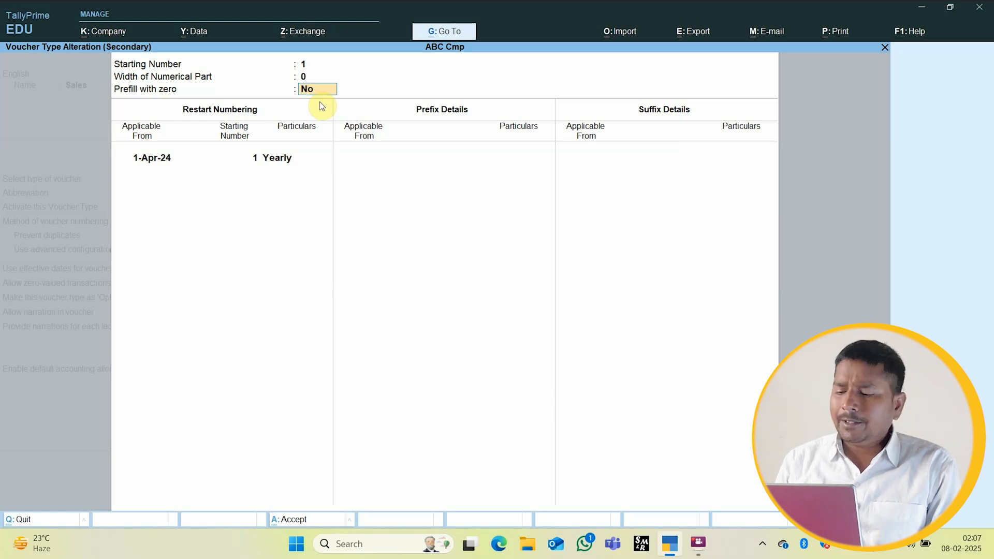
pyautogui.press('Return')
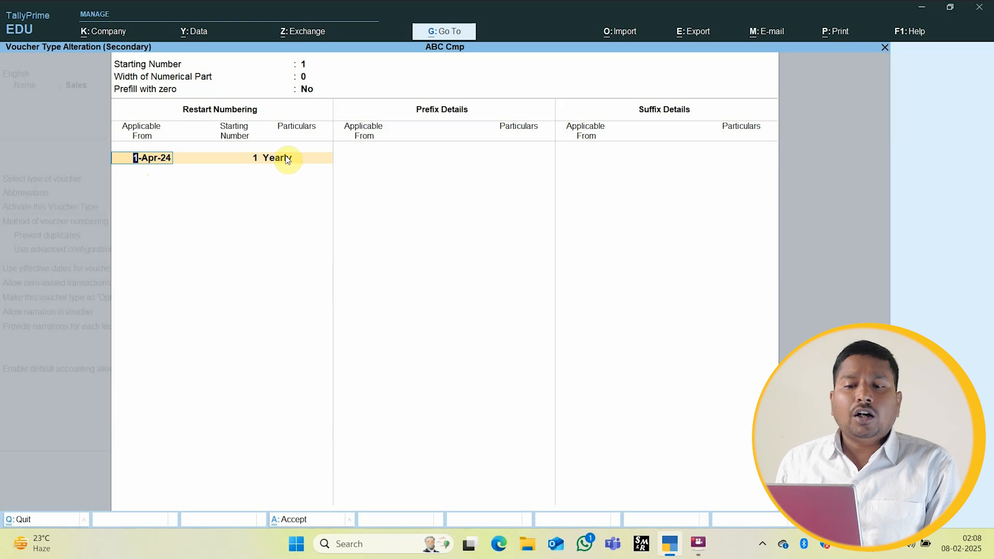
# - Set the numbering to restart yearly from 1-Apr-24 with starting number 1
pyautogui.press('Return')
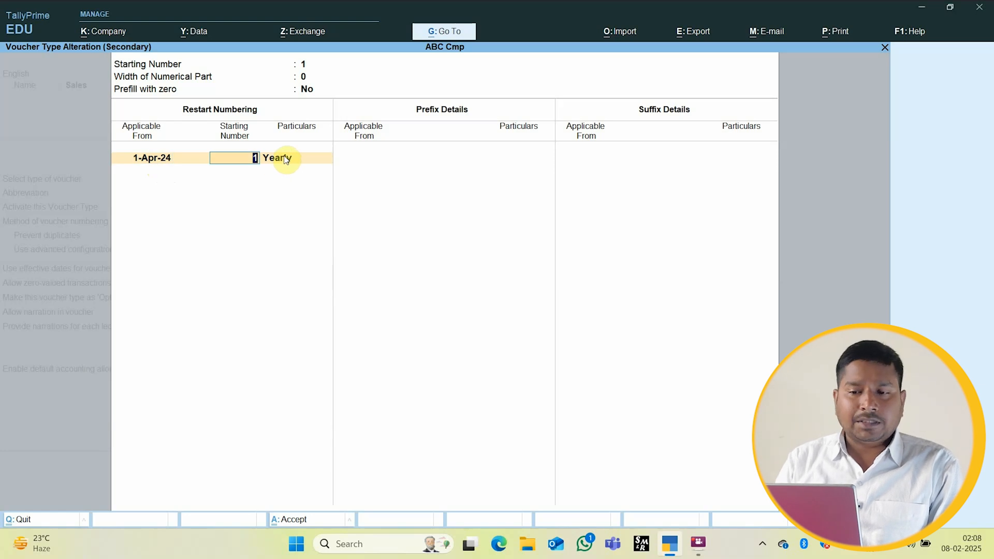
pyautogui.press('Return')
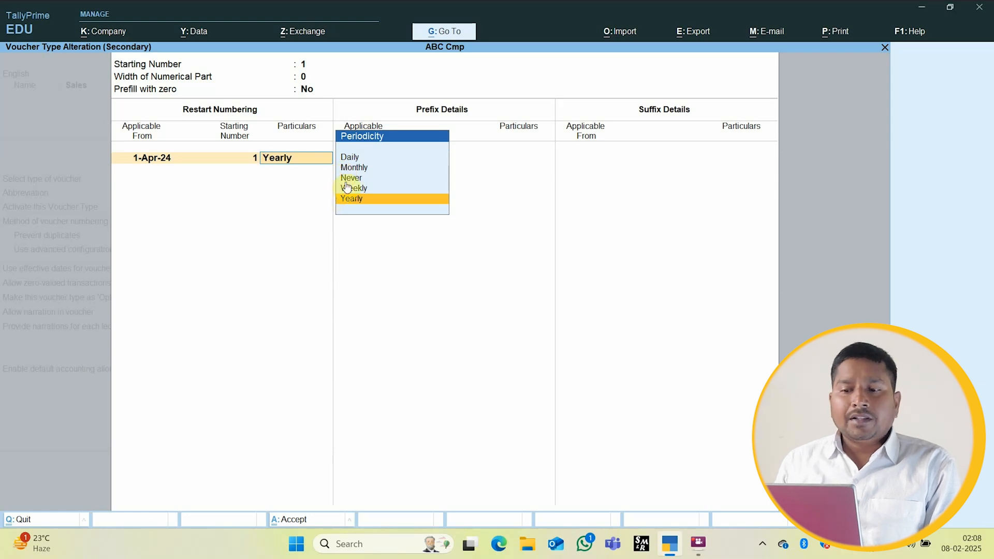
pyautogui.click(367, 202)
pyautogui.press('Return')
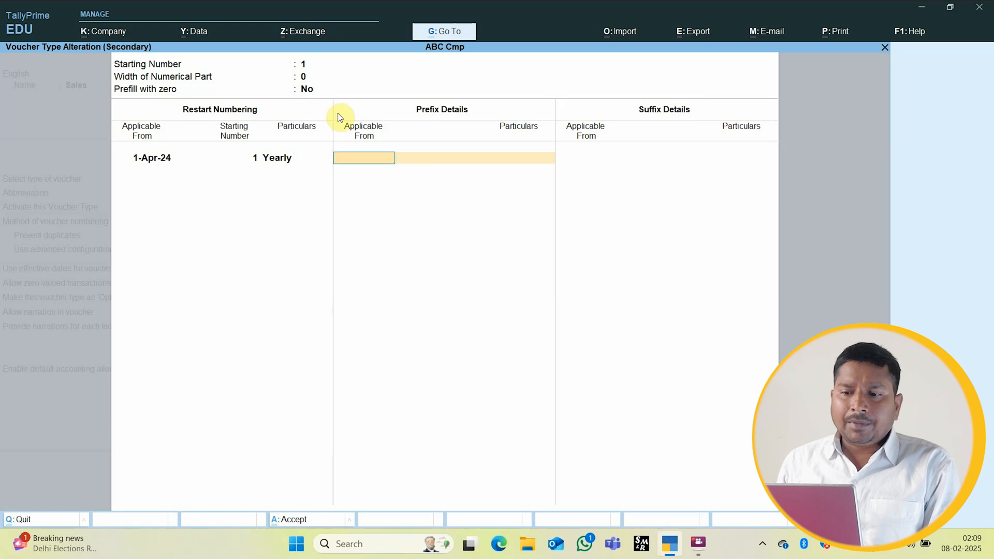
# - Add the prefix AGYT/24-25/GST/ applicable from 1-4-2024, leave the suffix empty and accept the numbering details
pyautogui.write('1-4')
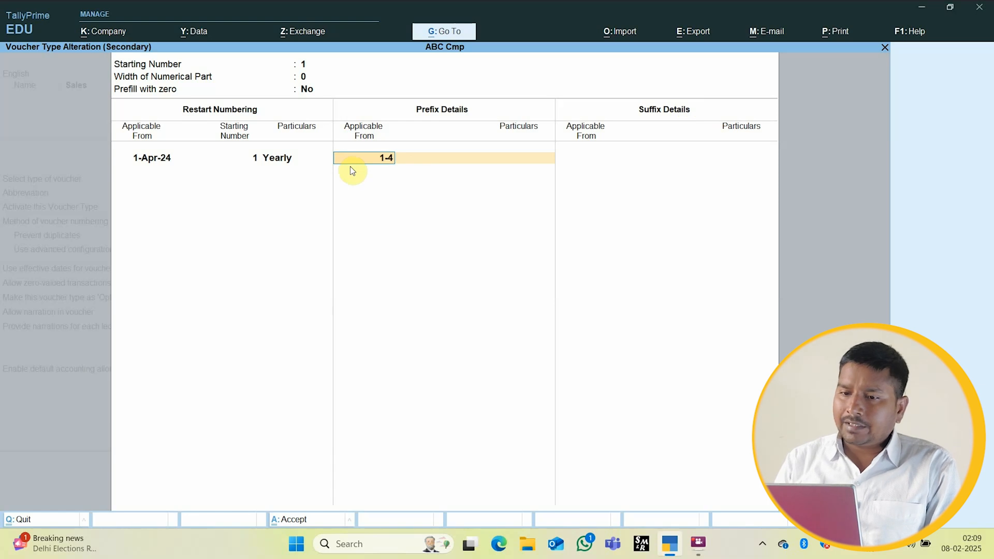
pyautogui.write('-2024')
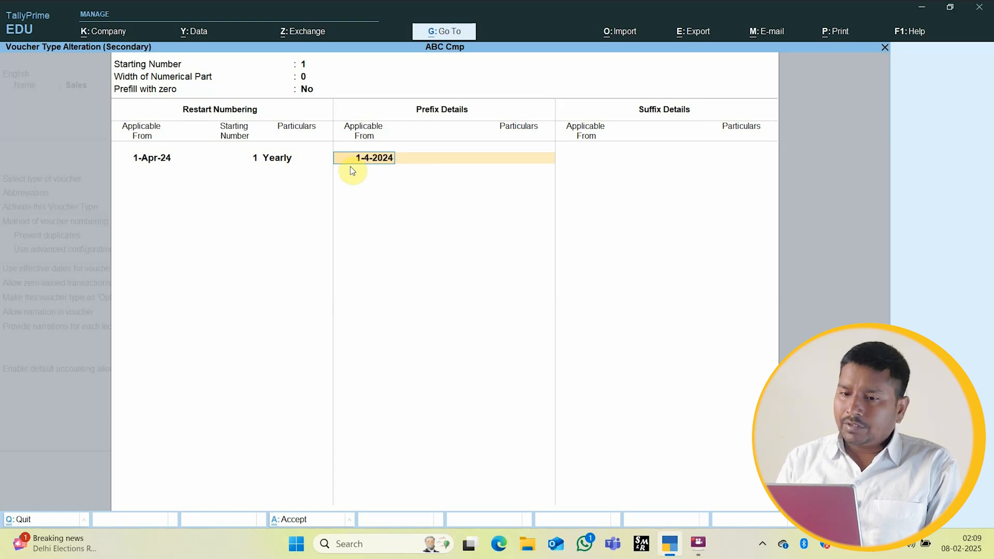
pyautogui.press('Return')
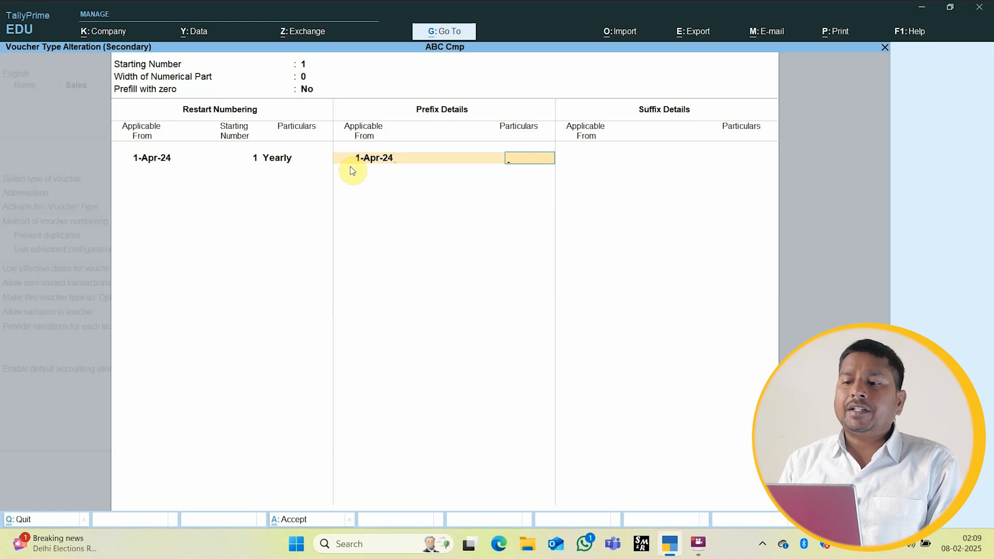
pyautogui.write('A')
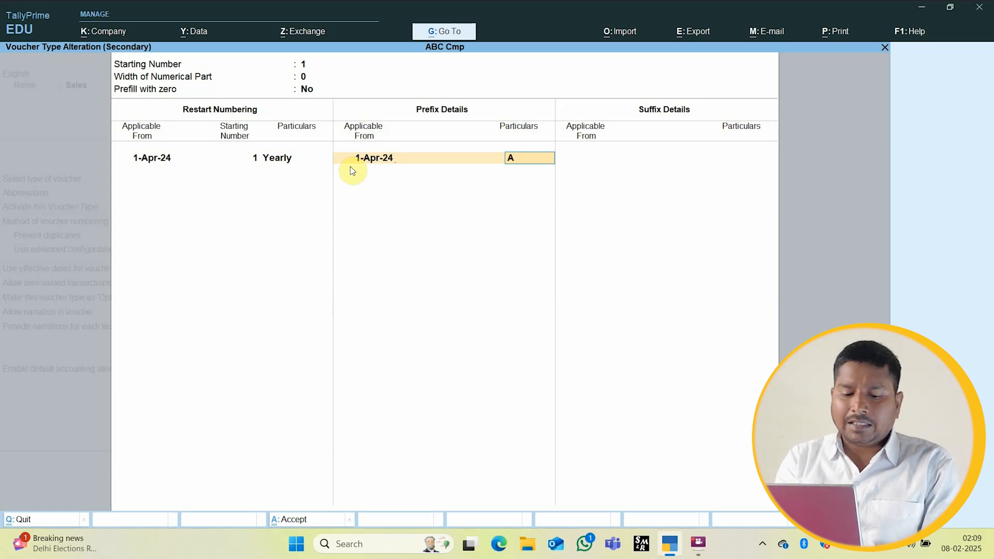
pyautogui.write('GYT')
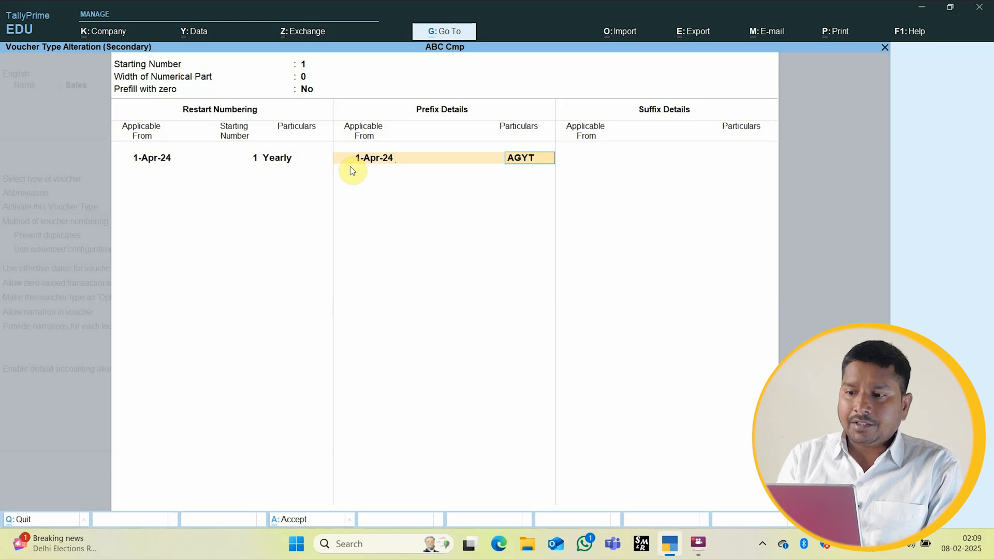
pyautogui.write('/')
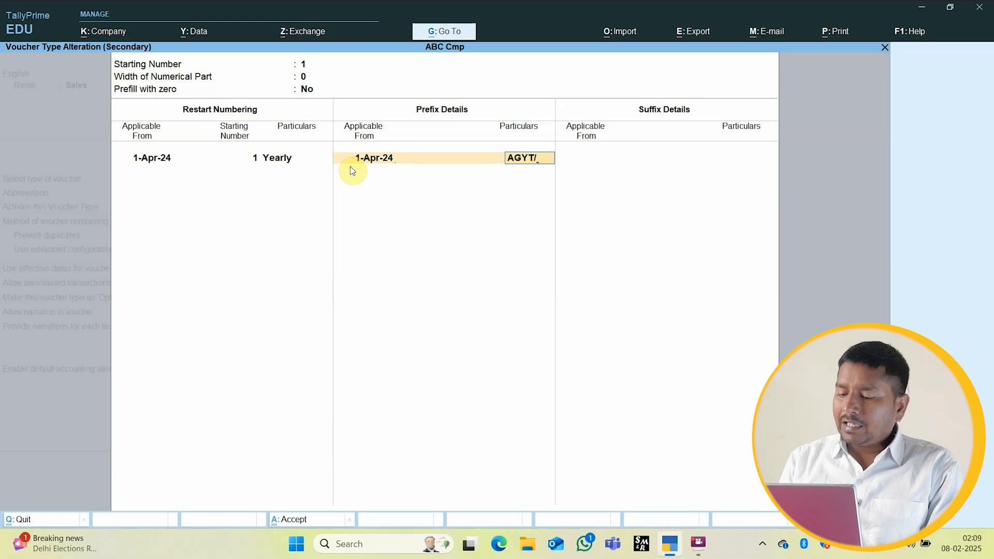
pyautogui.write('24-25')
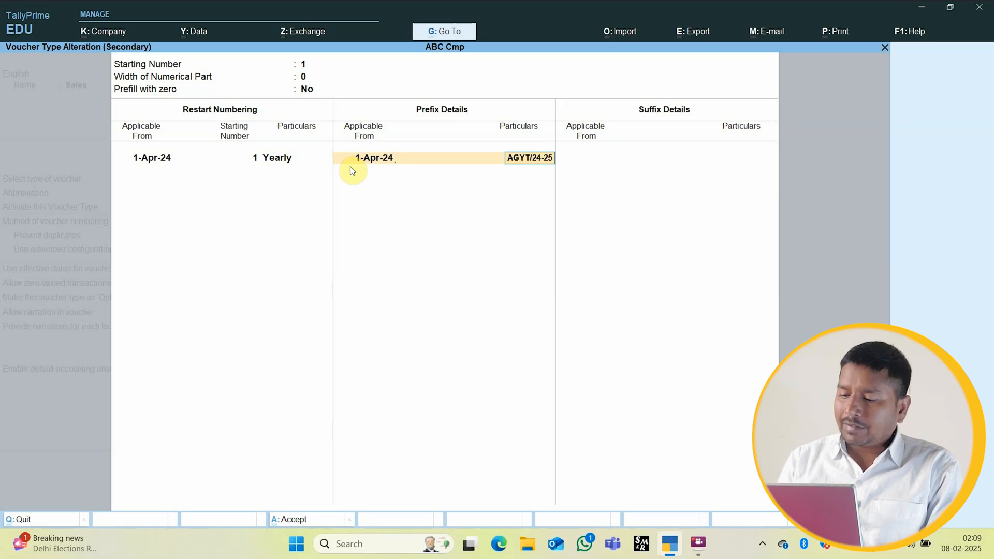
pyautogui.write('/GST/')
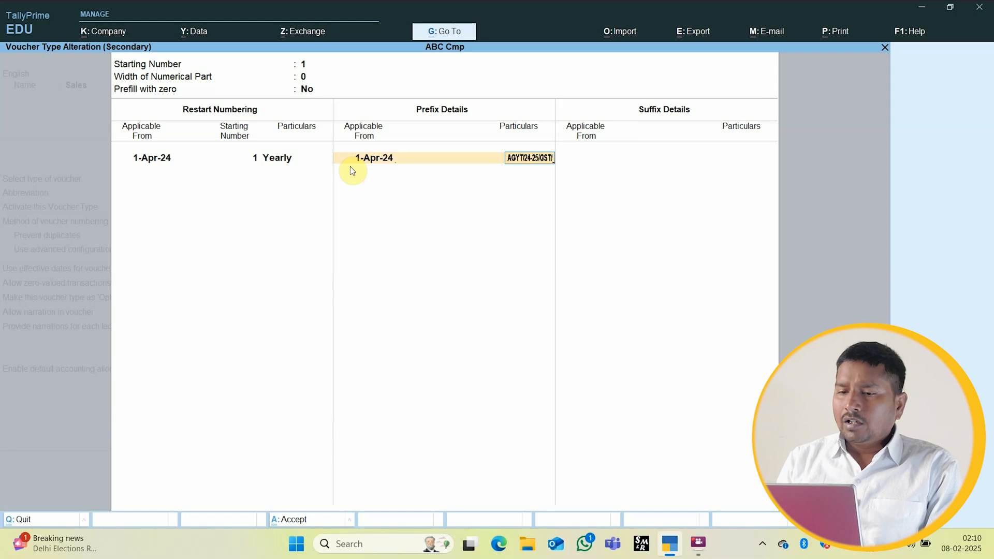
pyautogui.press('Return')
pyautogui.press('Return')
pyautogui.press('Return')
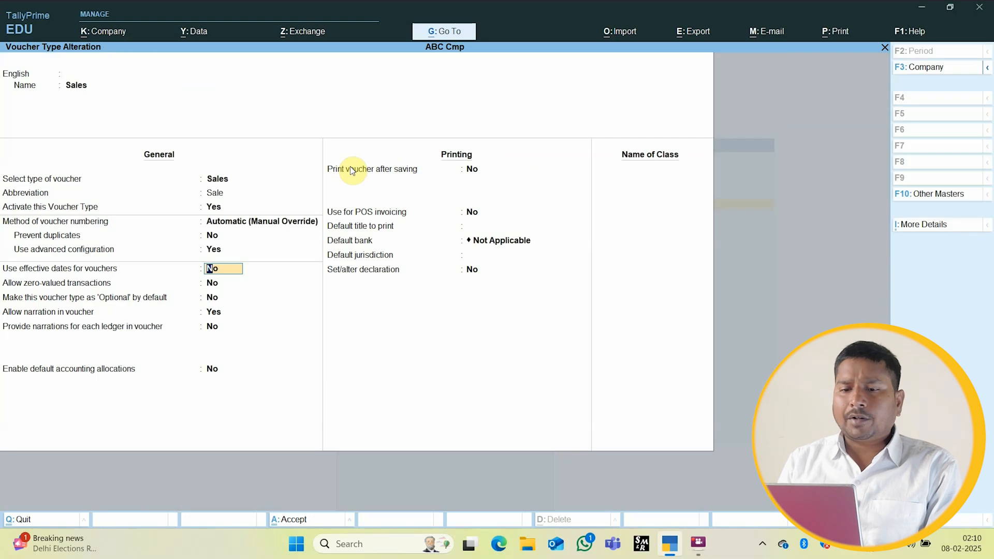
# - Keep the remaining general and printing options as they are and save the Sales voucher type
pyautogui.press('Return')
pyautogui.press('Return')
pyautogui.press('Return')
pyautogui.press('Return')
pyautogui.press('Return')
pyautogui.press('Return')
pyautogui.press('Return')
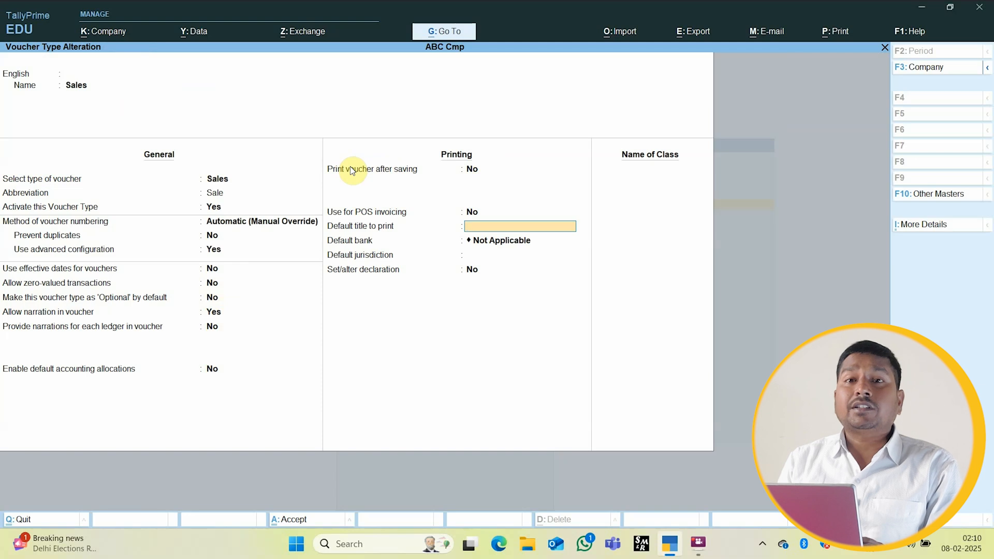
pyautogui.press('Return')
pyautogui.press('Return')
pyautogui.press('Return')
pyautogui.press('Return')
pyautogui.press('Return')
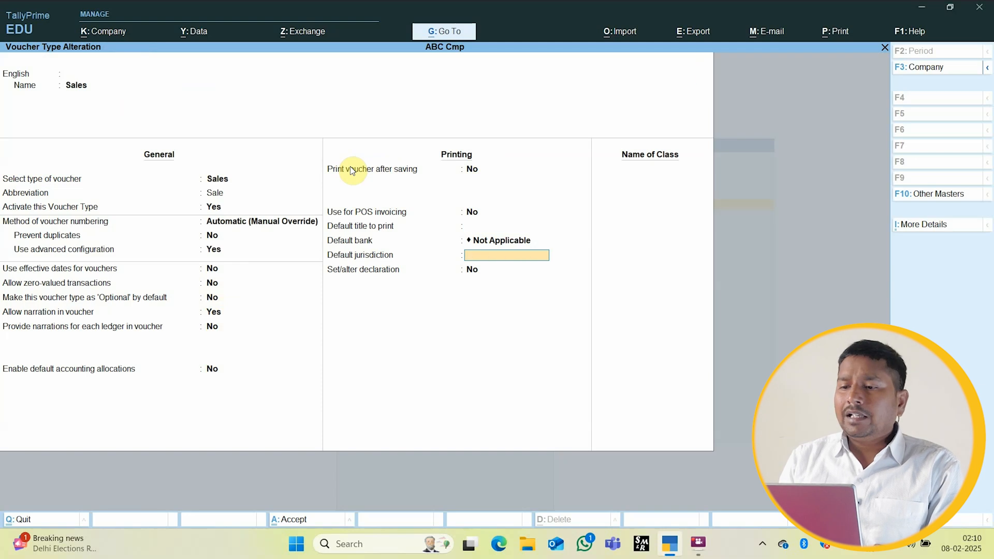
pyautogui.press('Return')
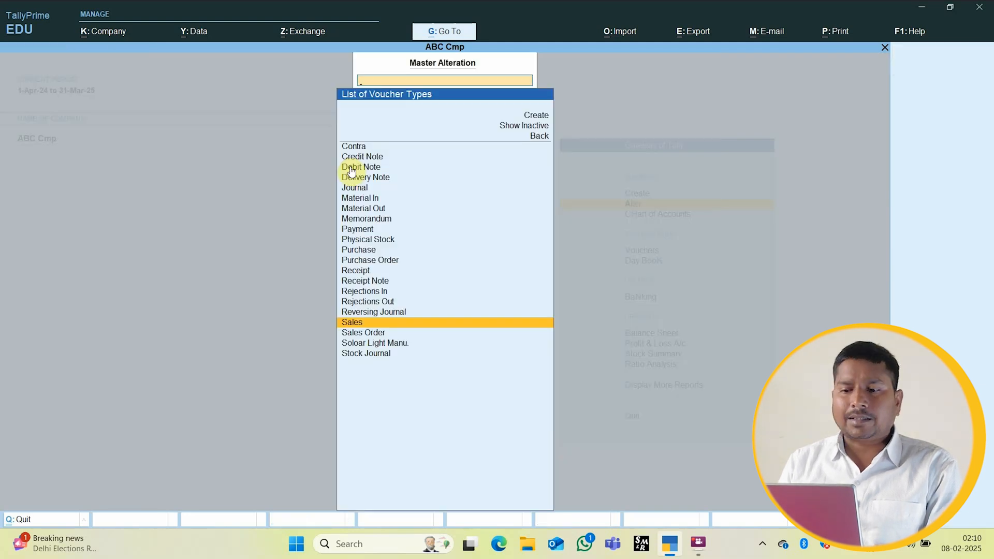
# - Open a new sales voucher to check its prefixed voucher number, then close it without saving
pyautogui.press('Escape')
pyautogui.press('Down')
pyautogui.press('Down')
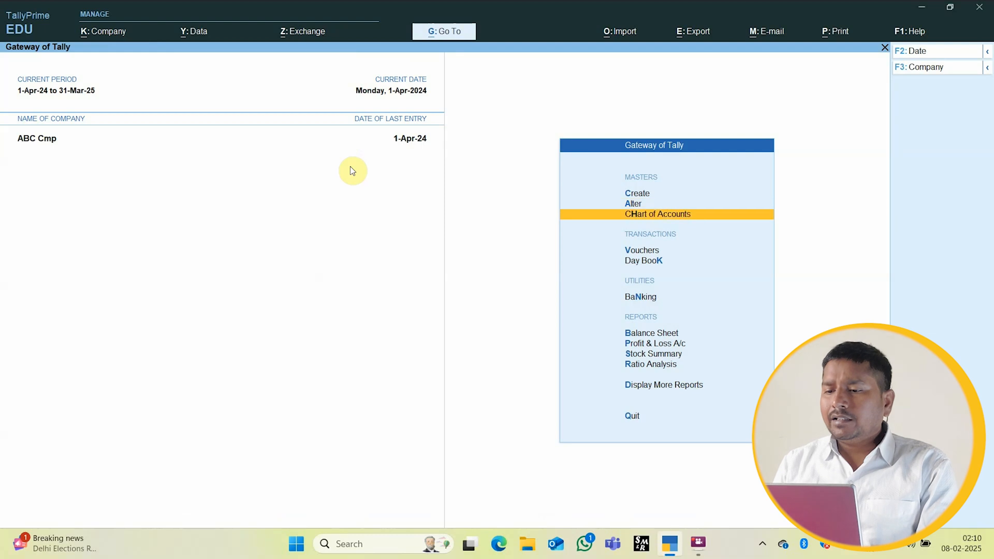
pyautogui.press('Return')
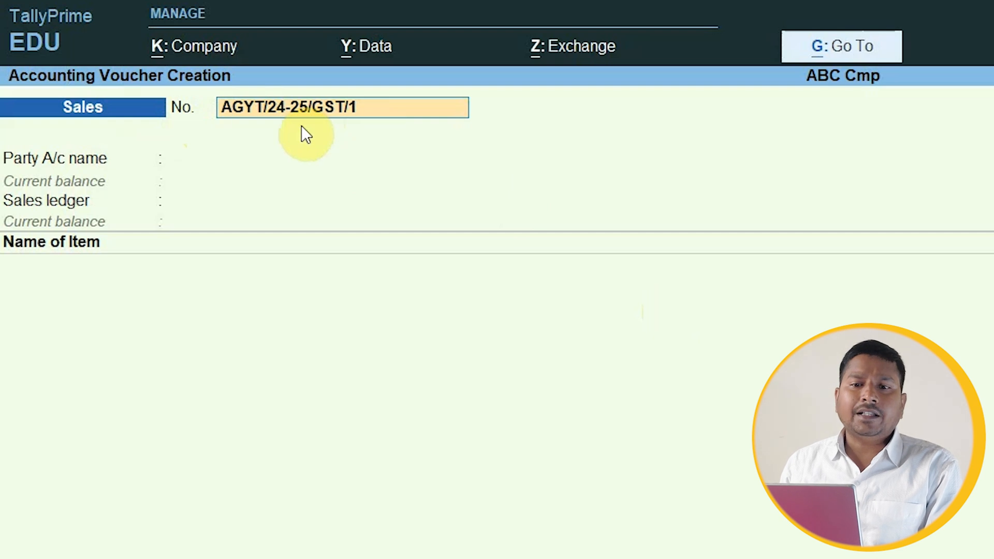
pyautogui.press('BackSpace')
pyautogui.press('Escape')
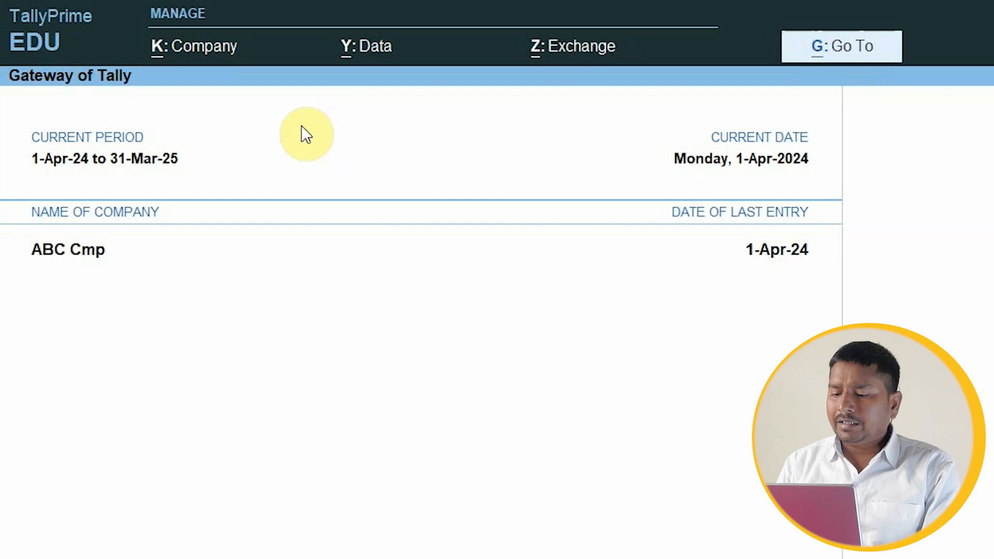
# - Open the Cash sales voucher of 1-Apr-24 from the Day Book to check its voucher number
pyautogui.press('k')
pyautogui.press('Down')
pyautogui.press('Down')
pyautogui.press('Down')
pyautogui.press('Down')
pyautogui.press('Down')
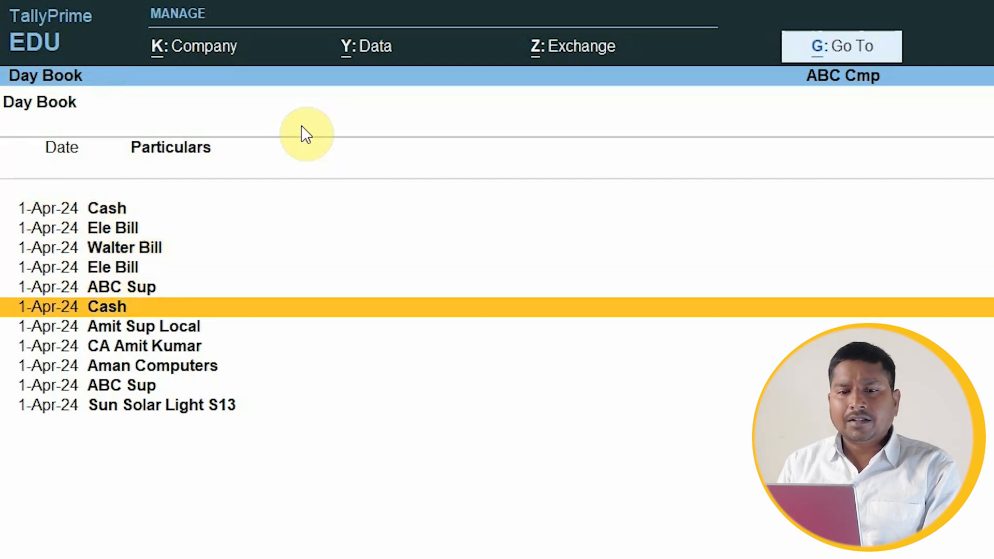
pyautogui.press('Return')
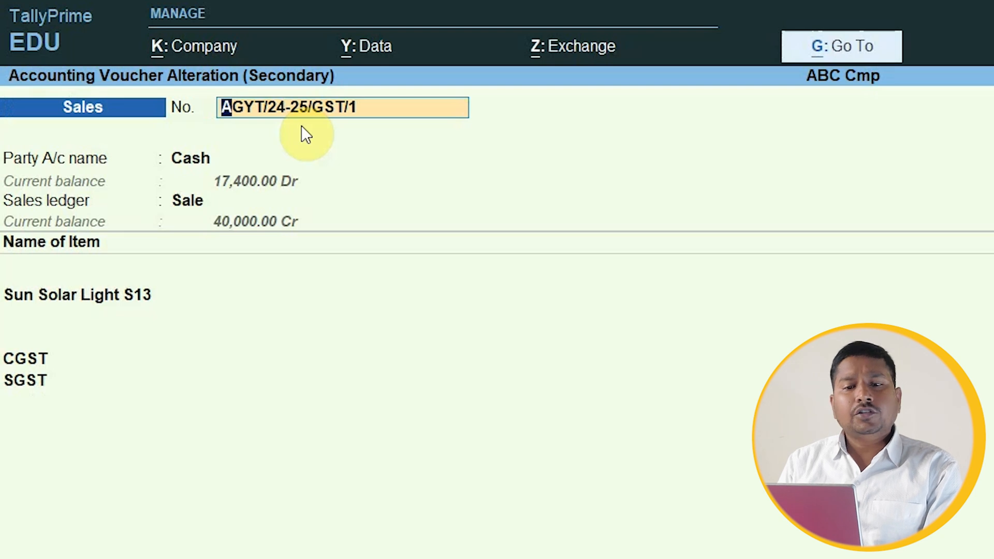
# - Close the Cash sales voucher and the Day Book without changing anything, returning to the Gateway of Tally
pyautogui.press('BackSpace')
pyautogui.press('Escape')
pyautogui.press('Escape')
pyautogui.press('Escape')
pyautogui.press('Escape')
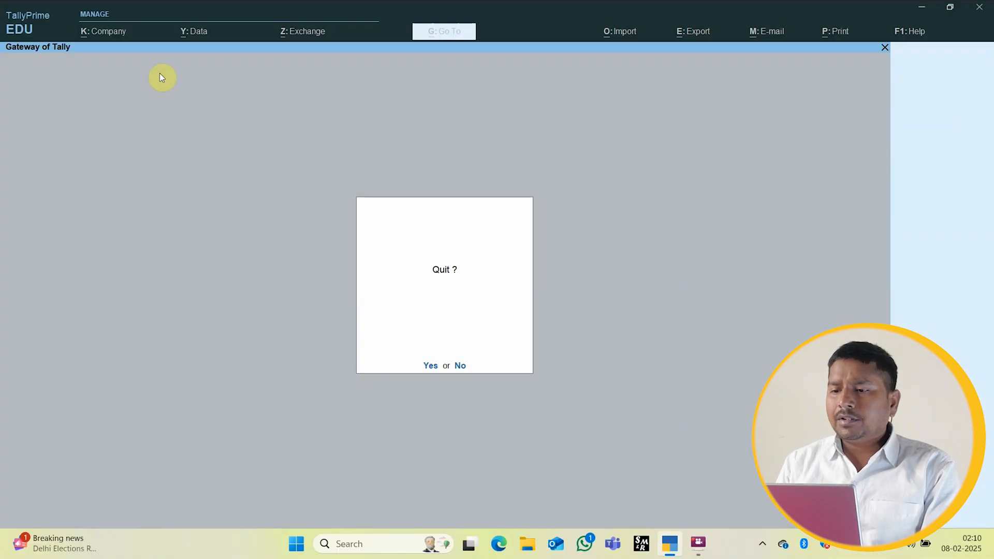
# - Open a new sales voucher and set its voucher number to AGYT/24-25/GST/2
pyautogui.press('Down')
pyautogui.press('Down')
pyautogui.press('Down')
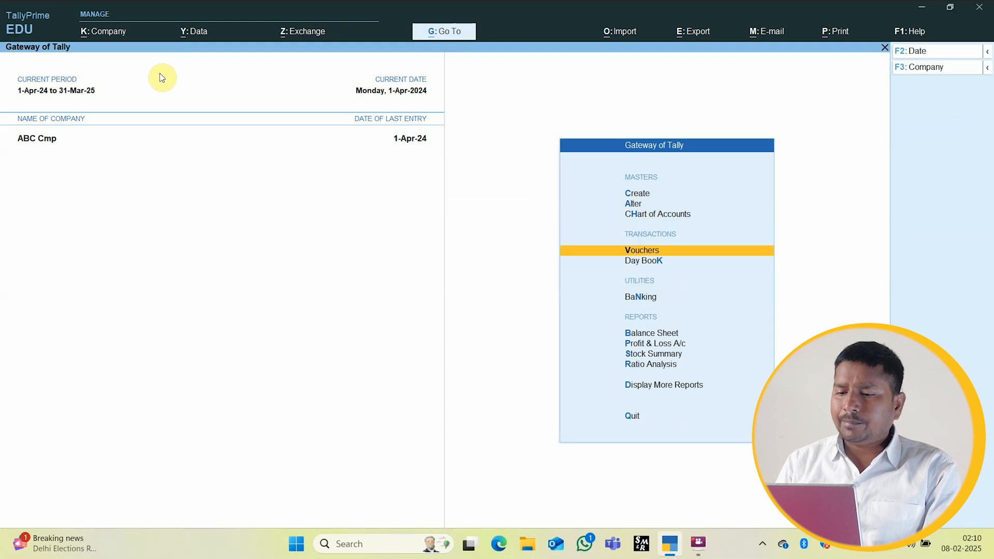
pyautogui.press('Return')
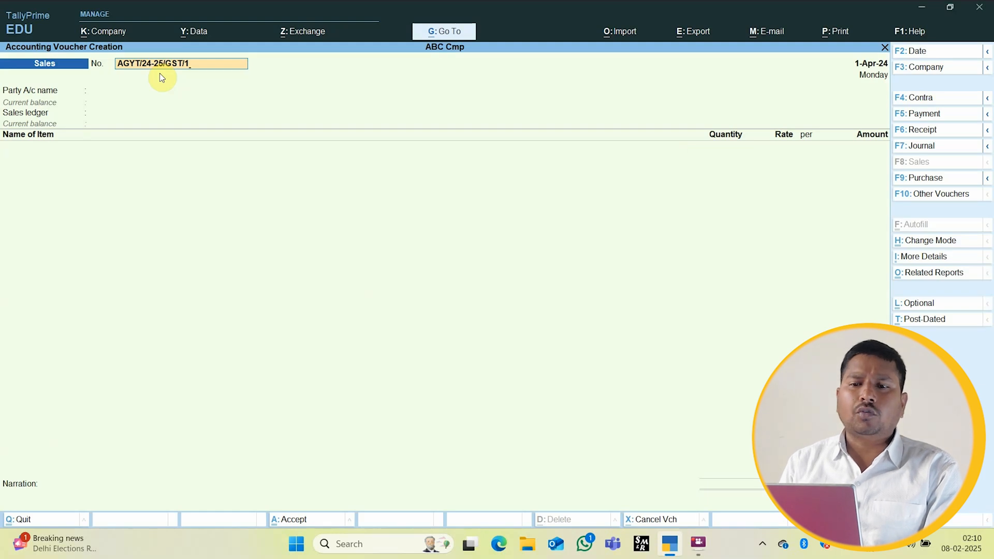
pyautogui.press('BackSpace')
pyautogui.write('2')
pyautogui.press('Return')
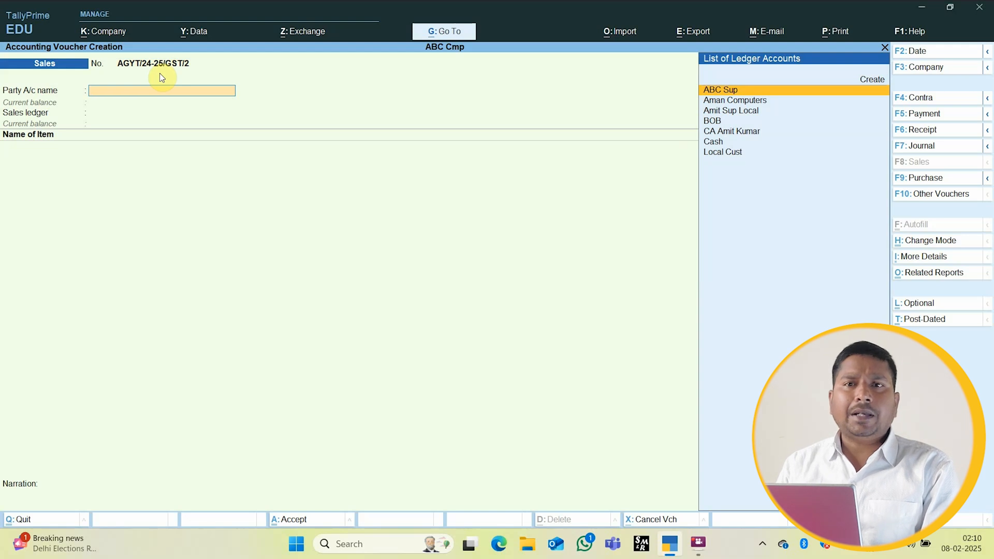
# - Choose Cash as the party account, accept the dispatch and party details as they are, and choose Sale as the sales ledger
pyautogui.press('Down')
pyautogui.press('Down')
pyautogui.press('Down')
pyautogui.press('Down')
pyautogui.press('Down')
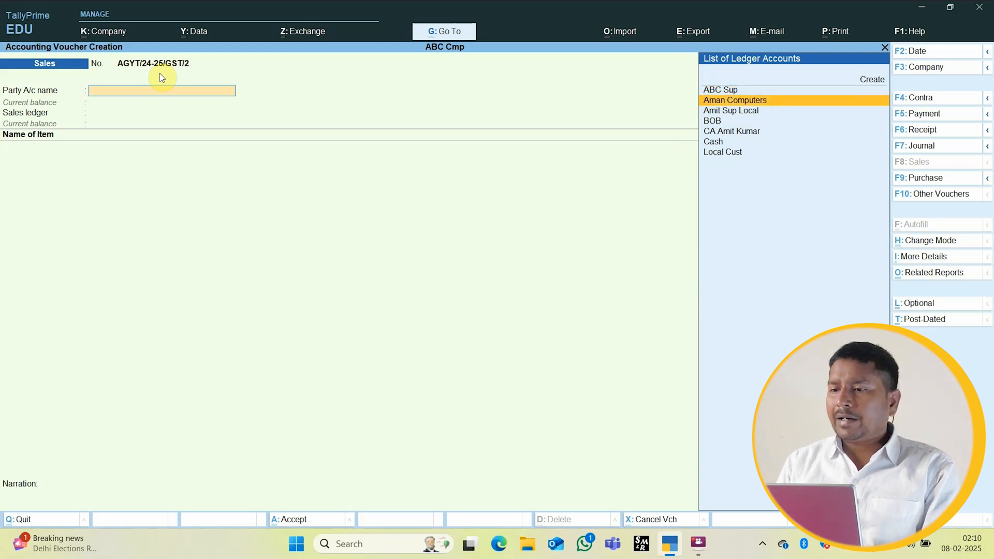
pyautogui.press('Return')
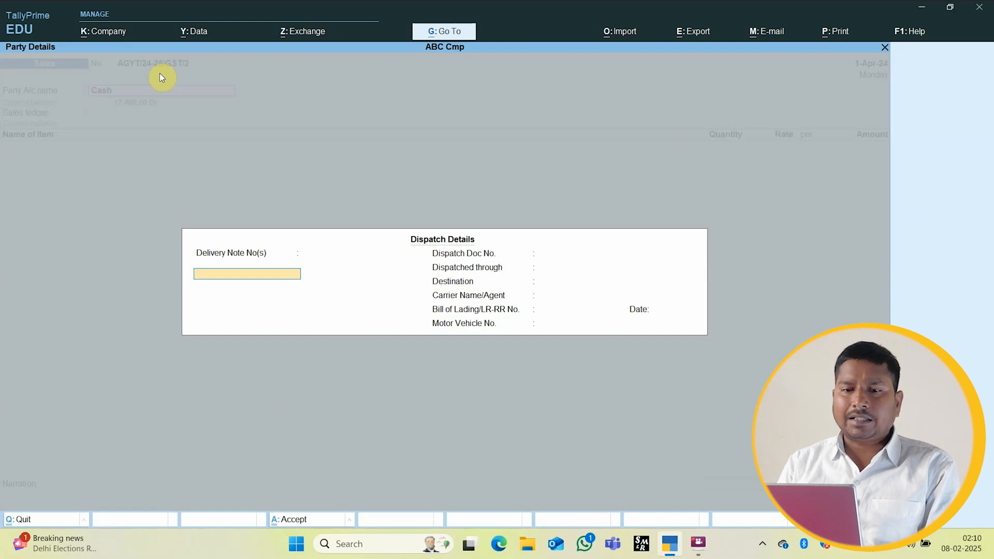
pyautogui.hotkey('ctrl', 'a')
pyautogui.hotkey('ctrl', 'a')
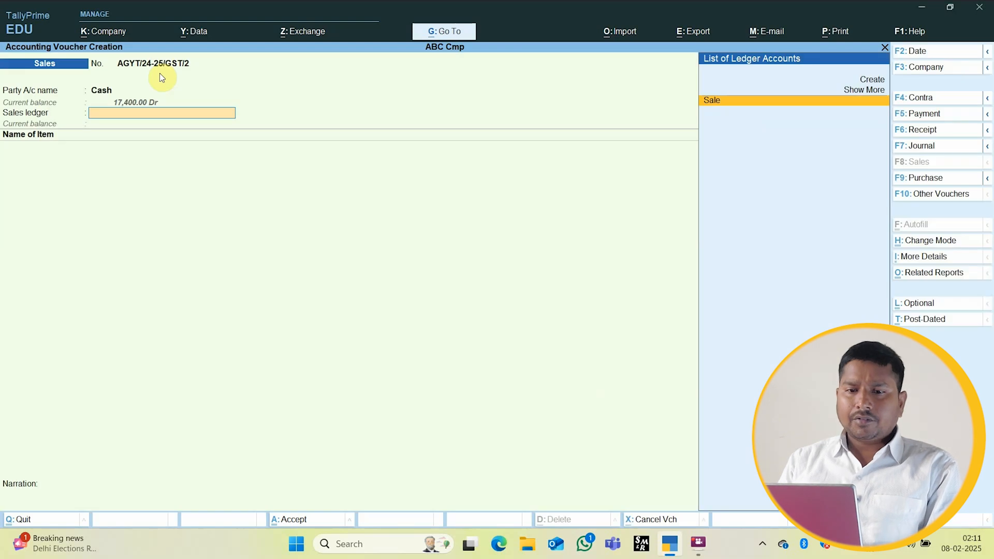
pyautogui.press('Return')
# - Add 1 Pc of Sun Solar Light S13 at the suggested rate and save voucher AGYT/24-25/GST/2
pyautogui.press('Down')
pyautogui.press('Down')
pyautogui.press('Down')
pyautogui.press('Down')
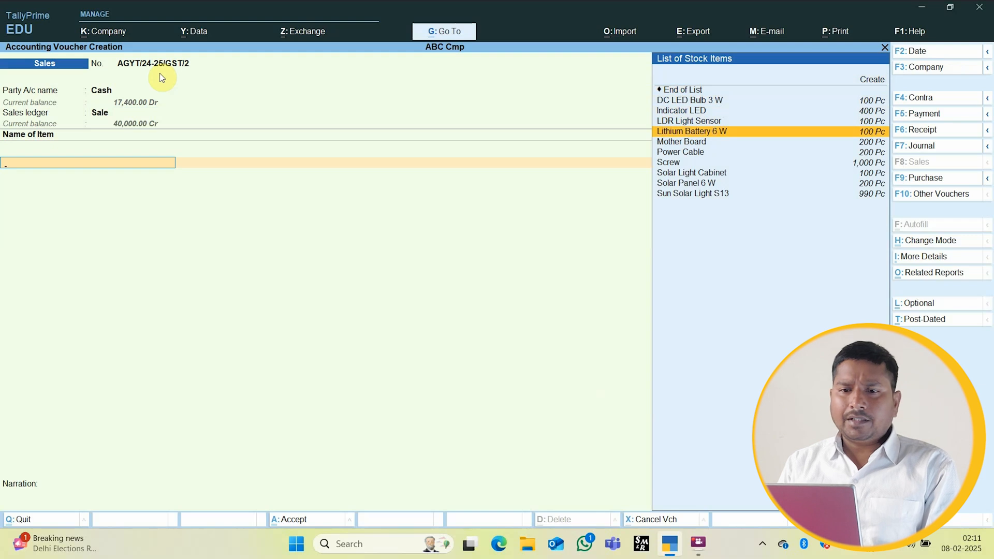
pyautogui.press('Down')
pyautogui.press('Down')
pyautogui.press('Down')
pyautogui.press('Down')
pyautogui.press('Down')
pyautogui.press('Down')
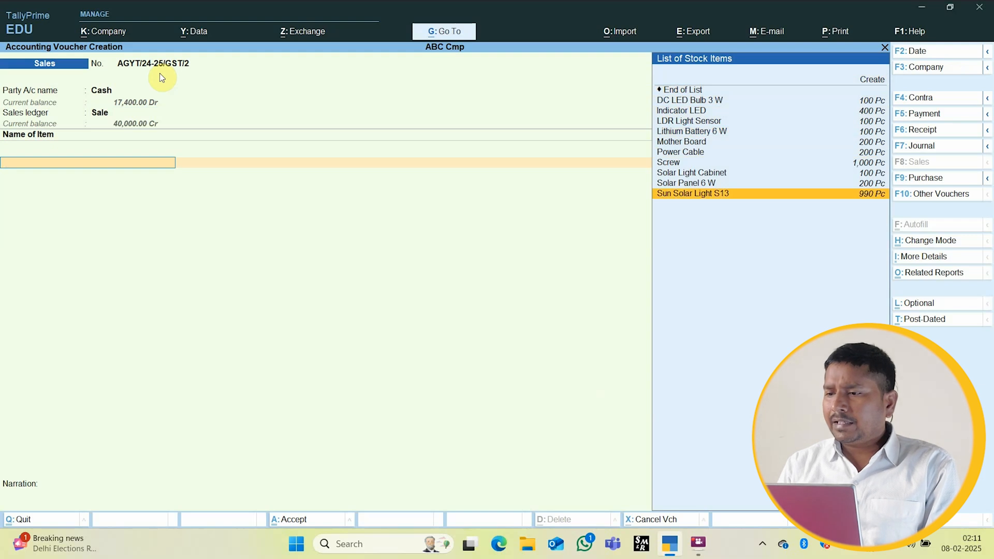
pyautogui.press('Return')
pyautogui.write('1')
pyautogui.press('Return')
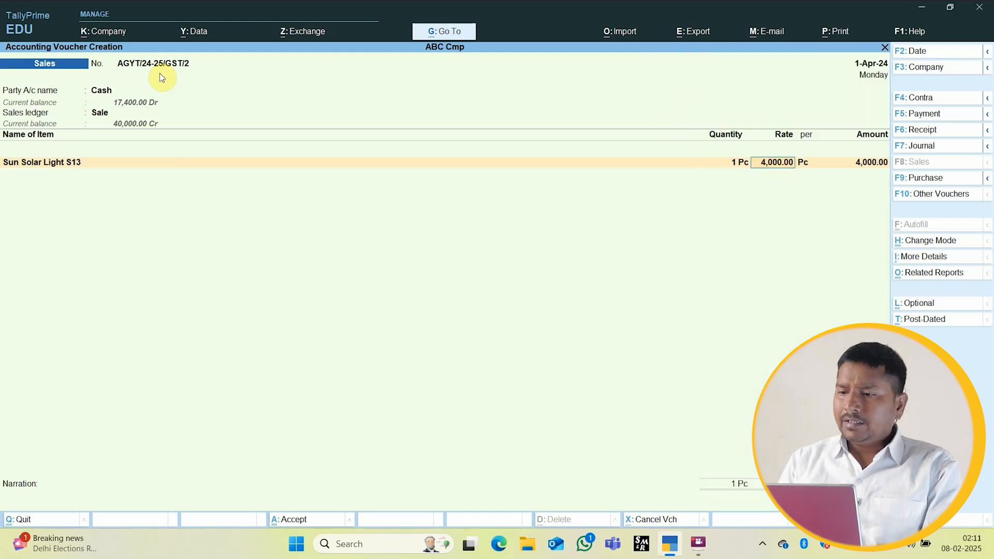
pyautogui.hotkey('ctrl', 'a')
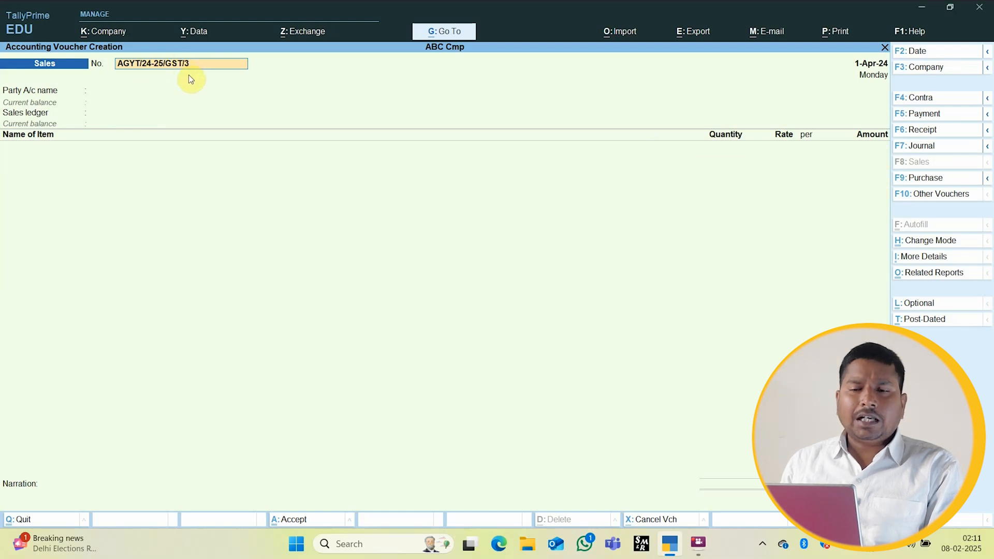
# - Keep the automatic number on the next sales voucher and choose Cash as the party account and Sale as the sales ledger
pyautogui.press('Return')
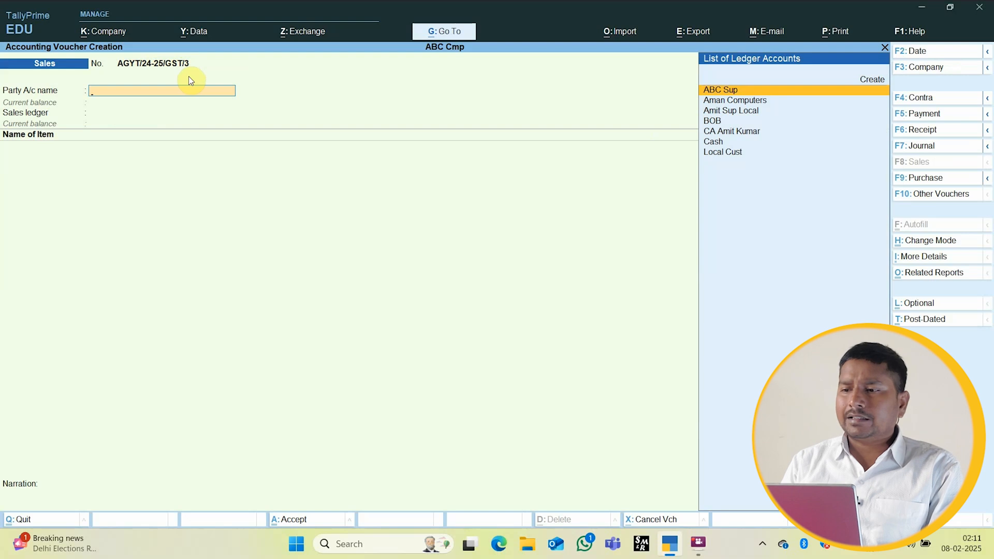
pyautogui.press('Down')
pyautogui.press('Down')
pyautogui.press('Down')
pyautogui.press('Down')
pyautogui.press('Down')
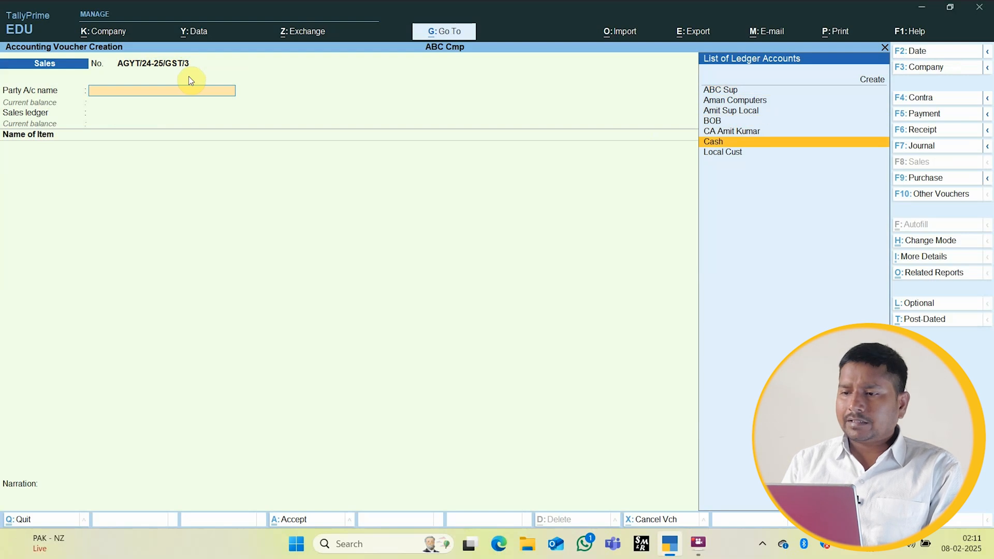
pyautogui.press('Return')
pyautogui.press('Return')
pyautogui.press('Return')
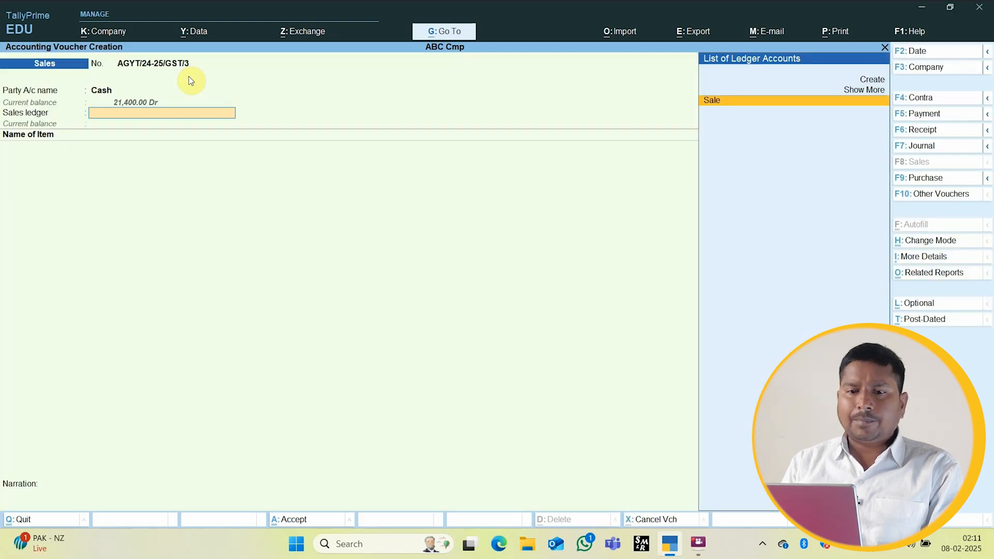
pyautogui.press('Return')
# - Enter Sun Solar Light S13 with a quantity of 1 at the suggested rate and save voucher AGYT/24-25/GST/3
pyautogui.press('Down')
pyautogui.press('Down')
pyautogui.press('Down')
pyautogui.press('Down')
pyautogui.press('Down')
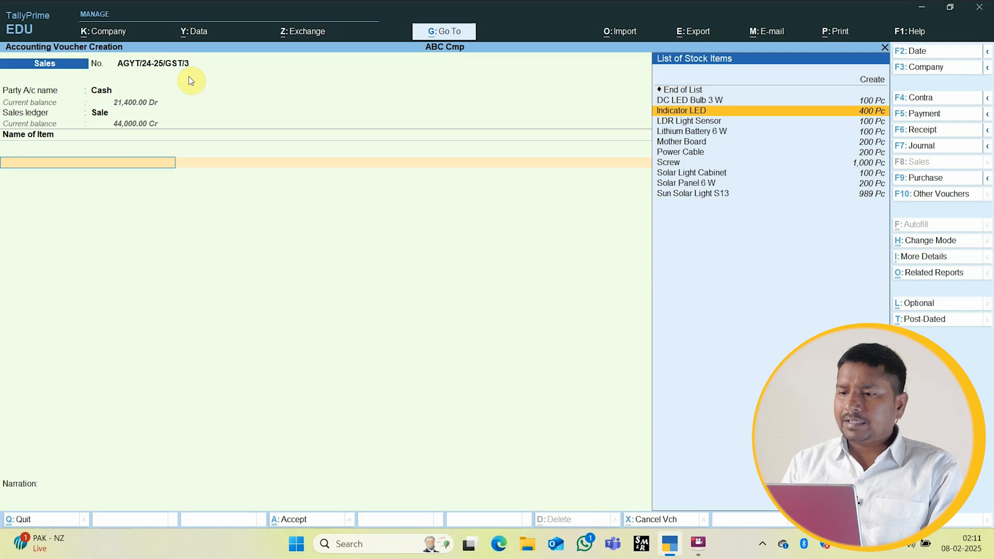
pyautogui.press('Down')
pyautogui.press('Down')
pyautogui.press('Down')
pyautogui.press('Down')
pyautogui.press('Down')
pyautogui.press('Return')
pyautogui.write('1')
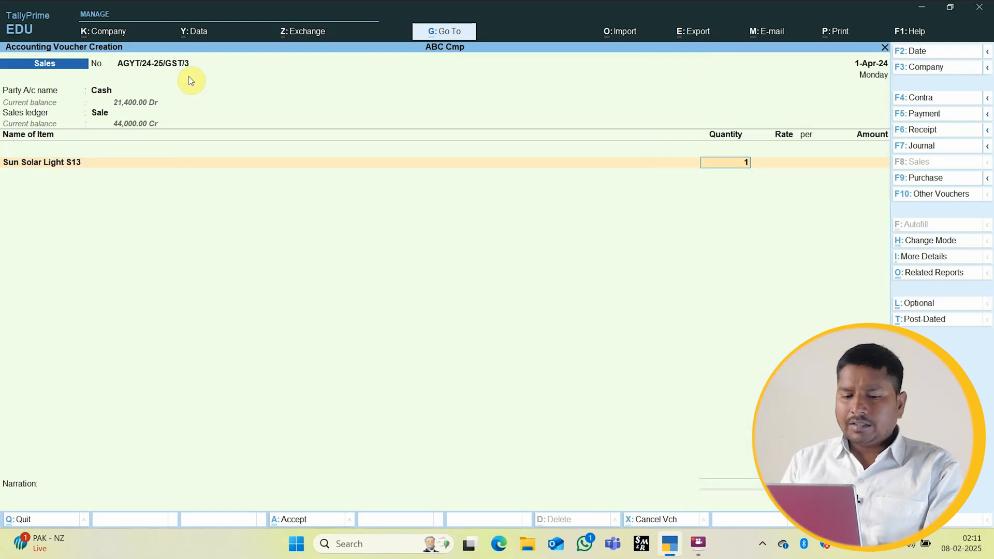
pyautogui.press('Return')
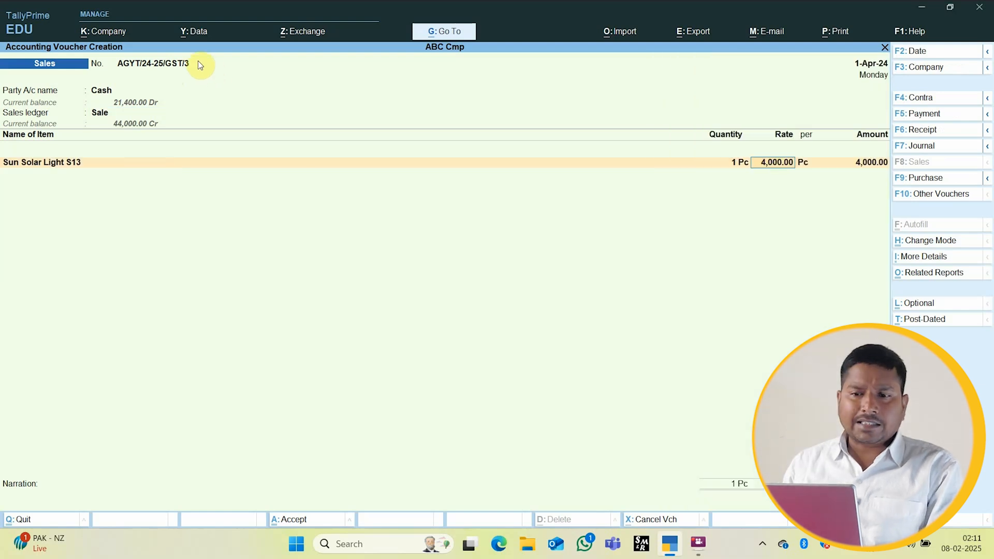
pyautogui.hotkey('ctrl', 'a')
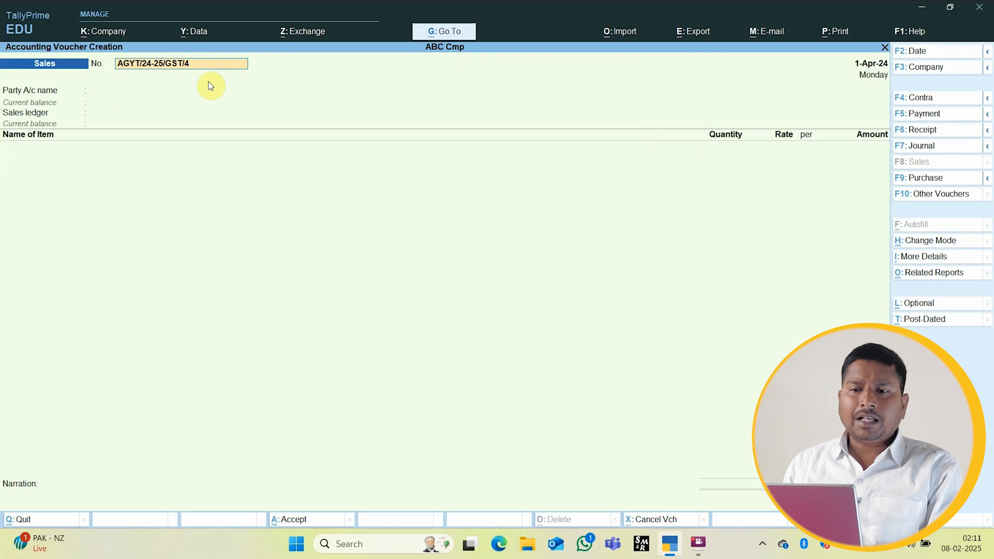